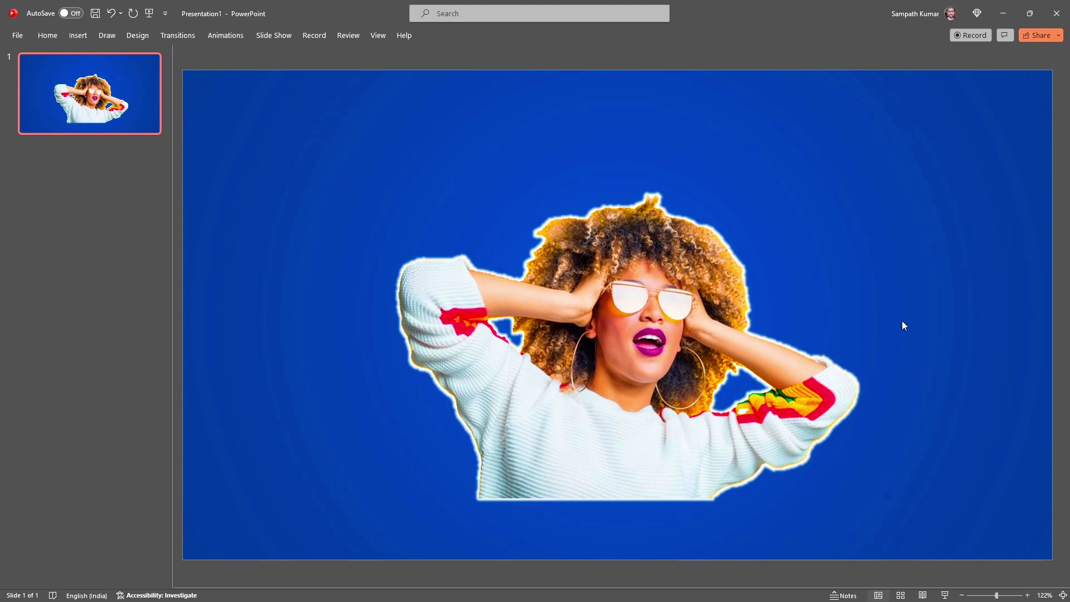
Start a new blank presentation and delete the title and subtitle placeholders
{"action": "key", "text": "ctrl+n"}
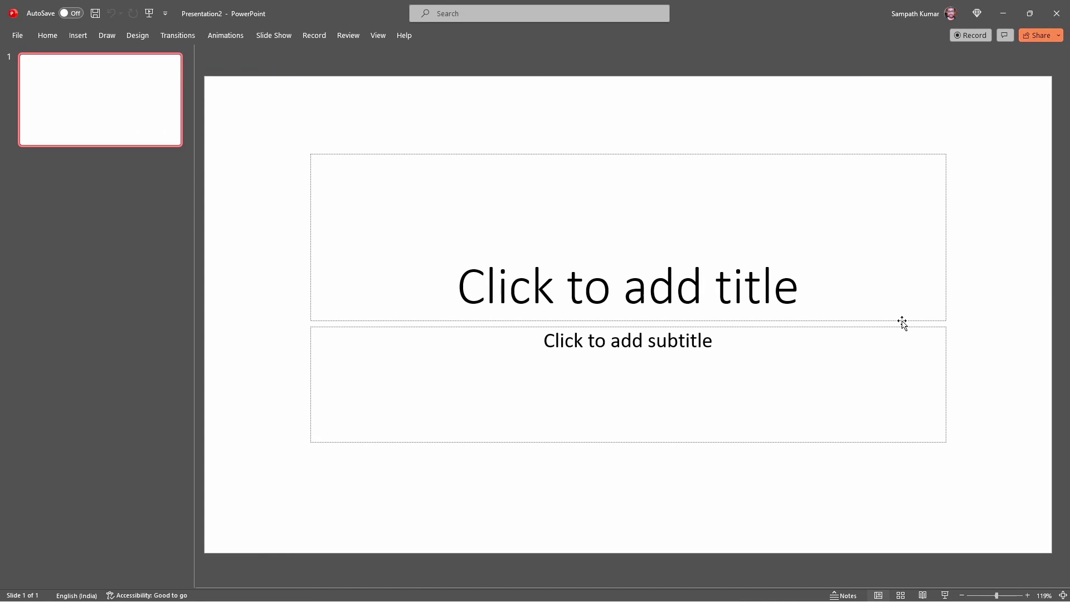
{"action": "mouse_move", "coordinate": [1000, 123]}
{"action": "left_mouse_down"}
{"action": "mouse_move", "coordinate": [363, 414]}
{"action": "mouse_move", "coordinate": [265, 496]}
{"action": "left_mouse_up"}
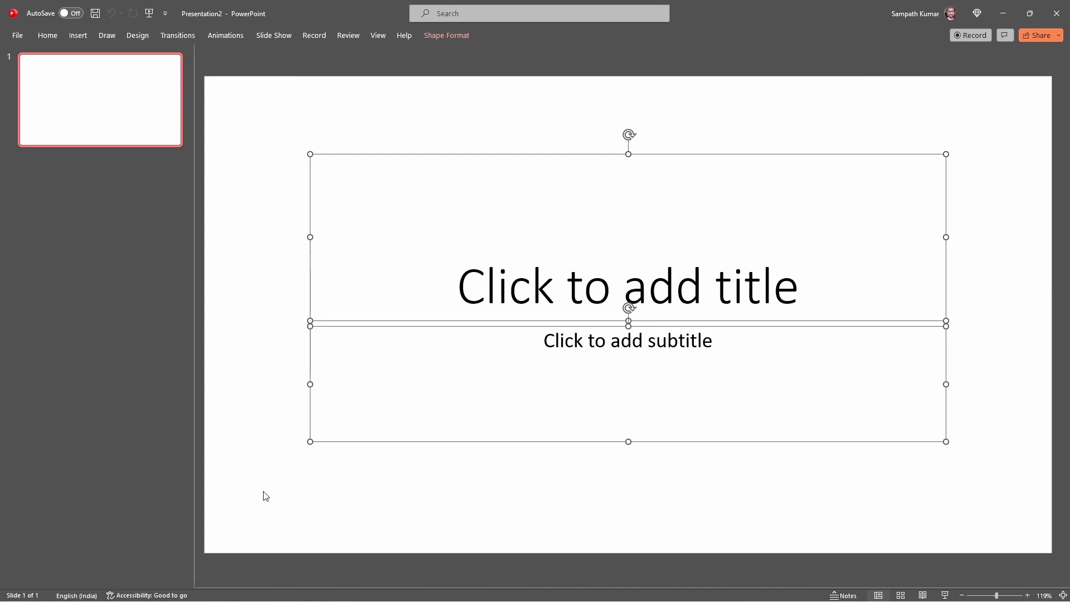
{"action": "key", "text": "Delete"}
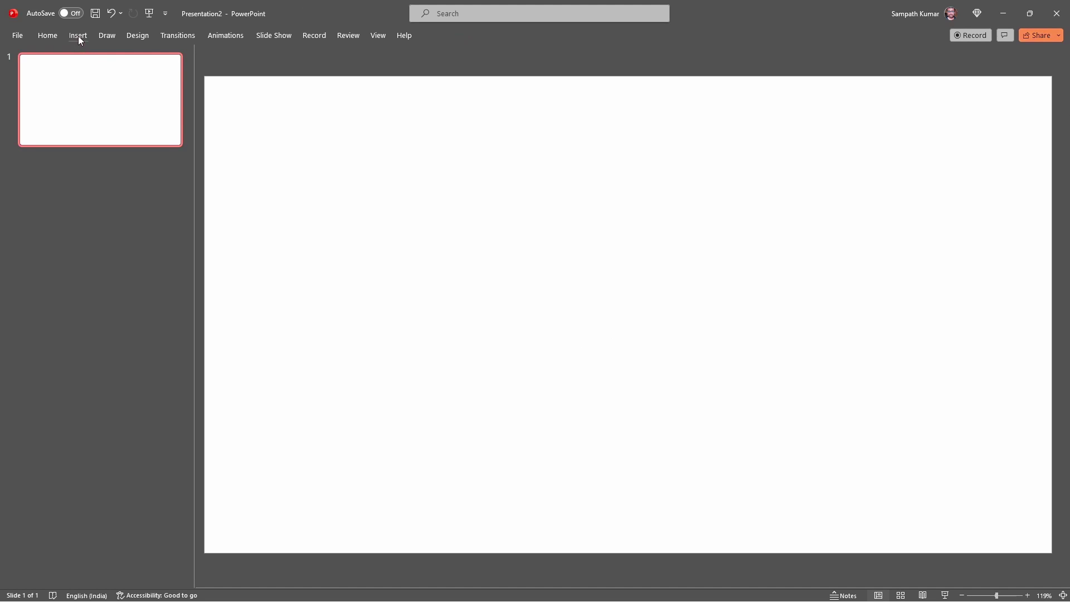
Insert the image named 2 from the Downloads folder onto the slide
{"action": "left_click", "coordinate": [79, 35]}
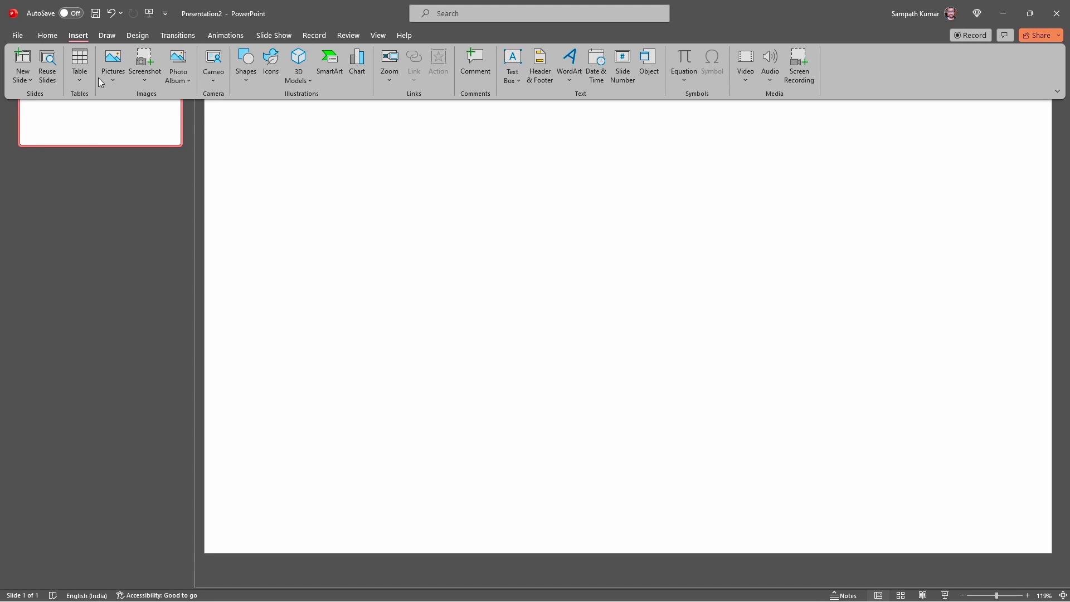
{"action": "left_click", "coordinate": [109, 58]}
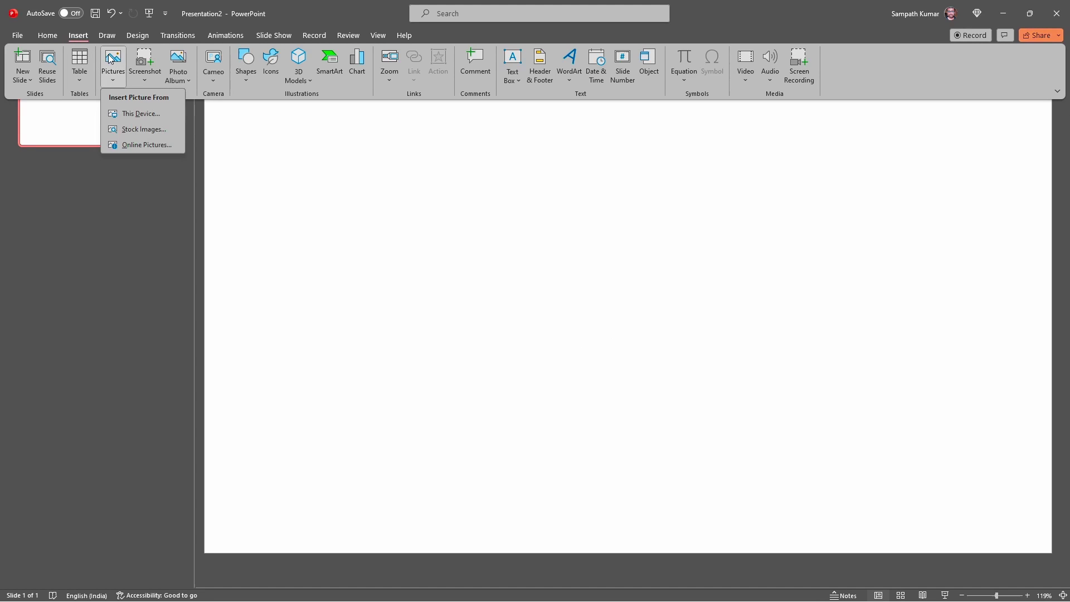
{"action": "left_click", "coordinate": [144, 119]}
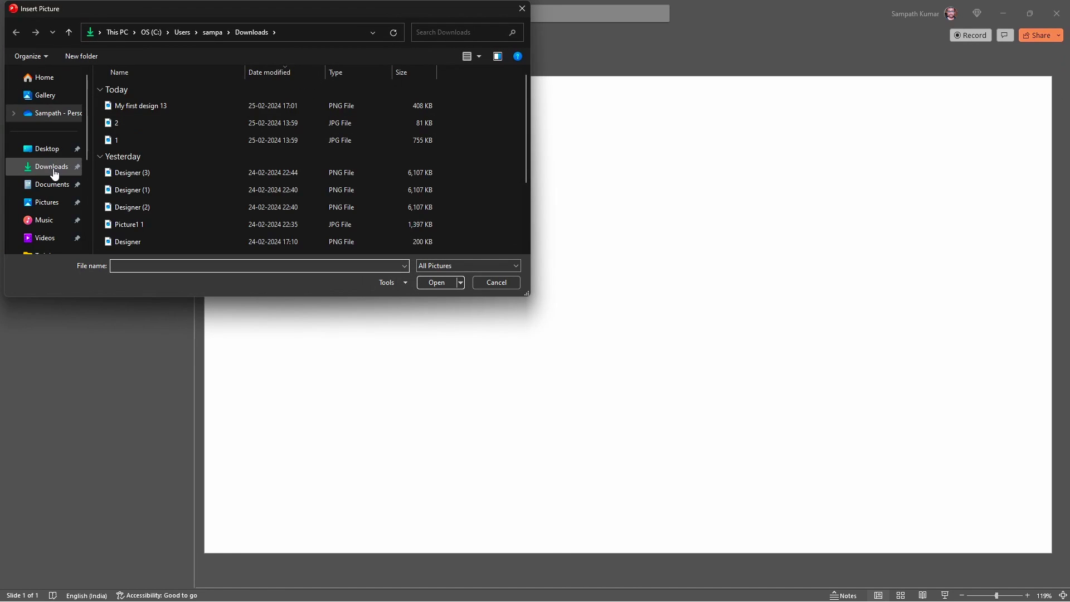
{"action": "left_click", "coordinate": [52, 168]}
{"action": "left_click", "coordinate": [186, 125]}
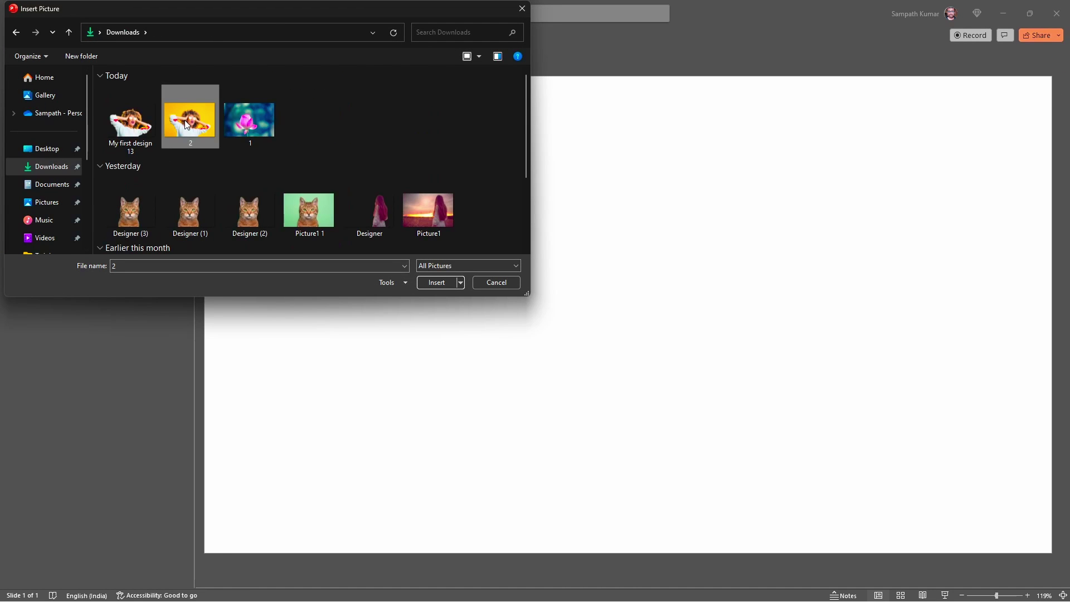
{"action": "left_click", "coordinate": [435, 281]}
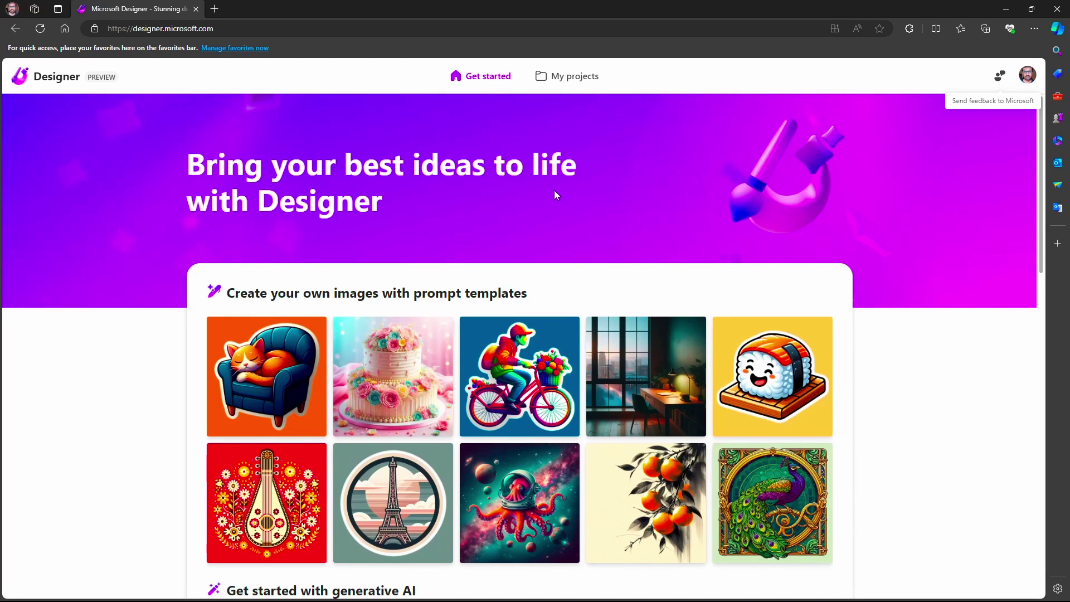
{"action": "scroll", "coordinate": [554, 191], "scroll_direction": "down", "scroll_amount": 6}
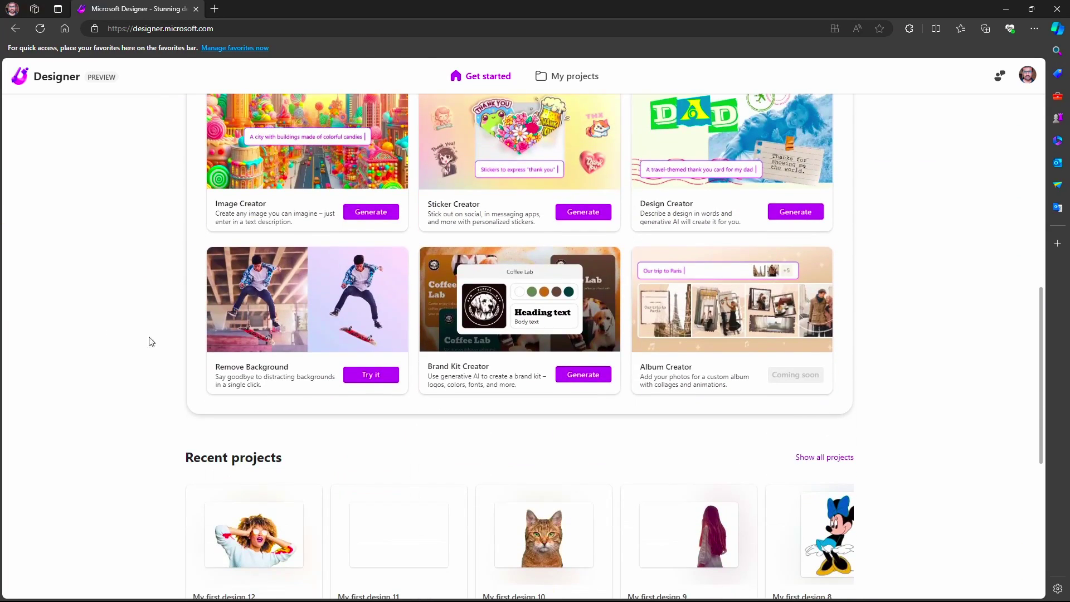
Load image 2 from this device into Designer's Remove Background tool
{"action": "left_click", "coordinate": [255, 310]}
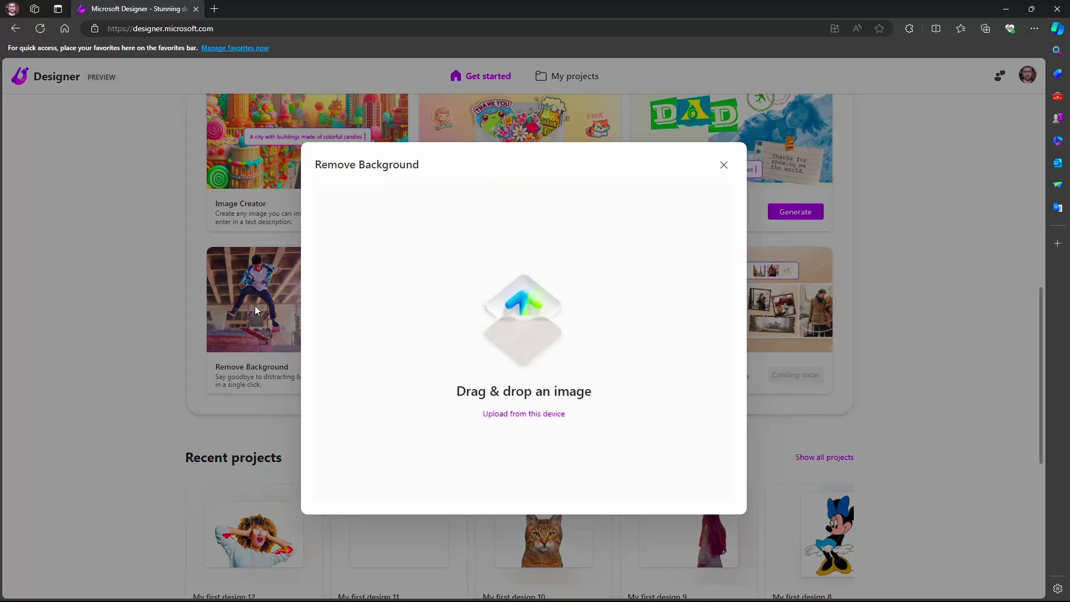
{"action": "left_click", "coordinate": [525, 415]}
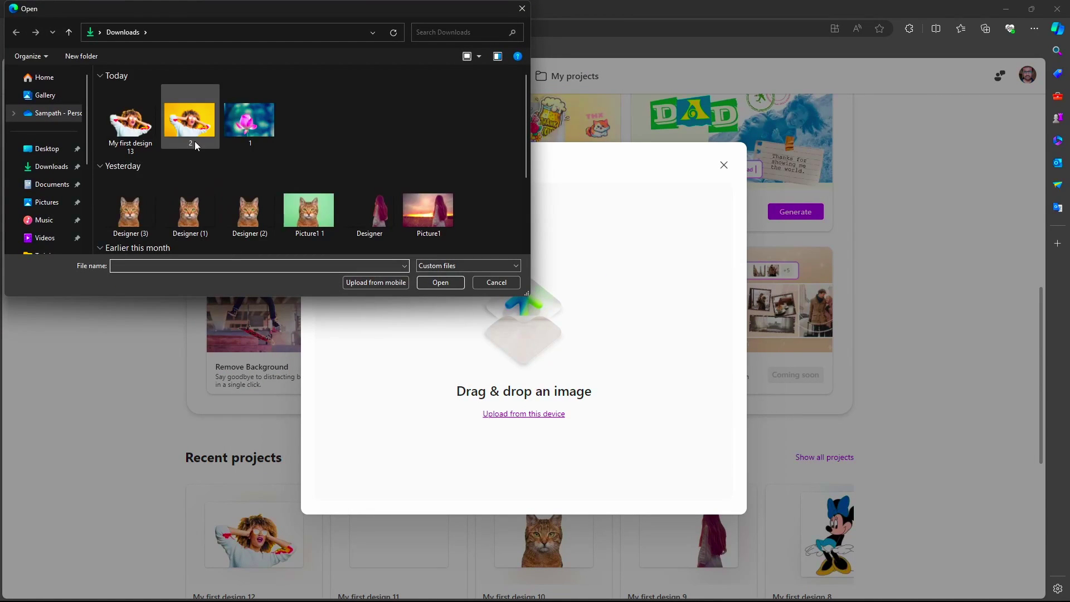
{"action": "left_click", "coordinate": [189, 132]}
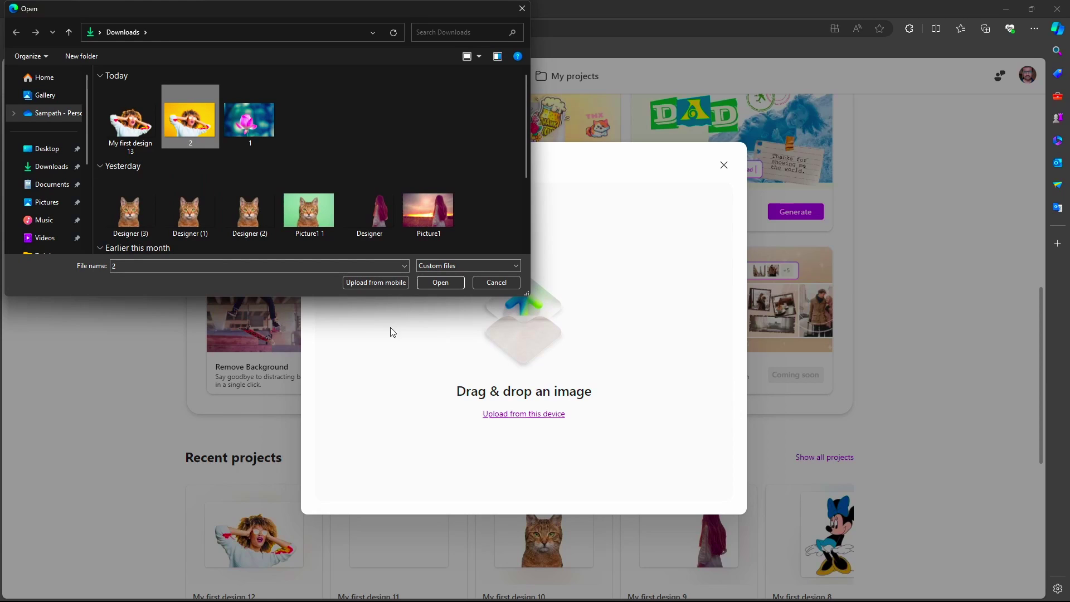
{"action": "left_click", "coordinate": [439, 284]}
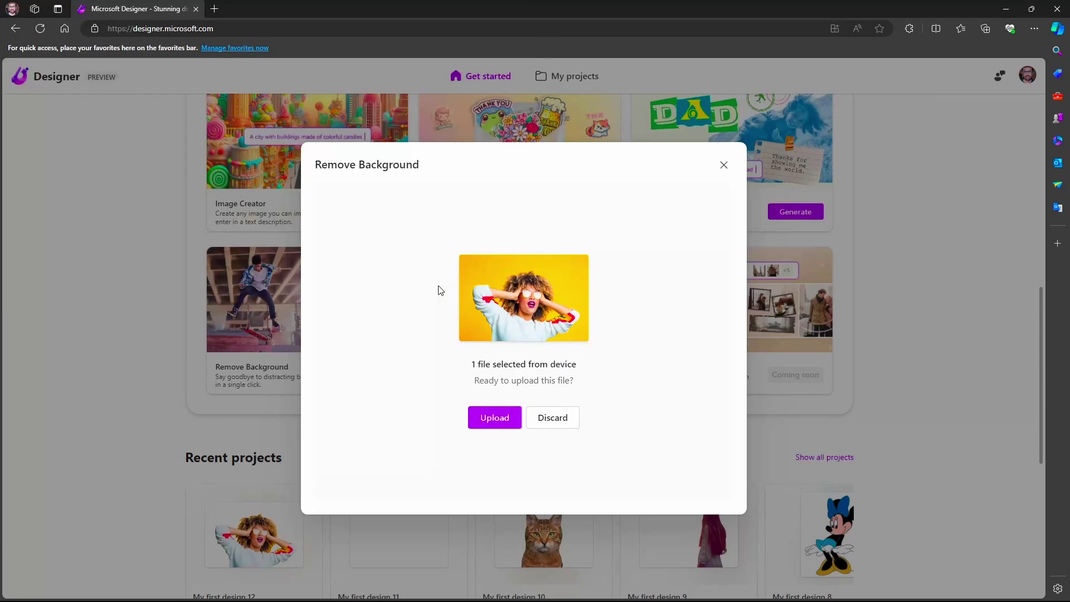
Upload the photo, remove its background and download the cut-out as a transparent PNG
{"action": "left_click", "coordinate": [493, 417]}
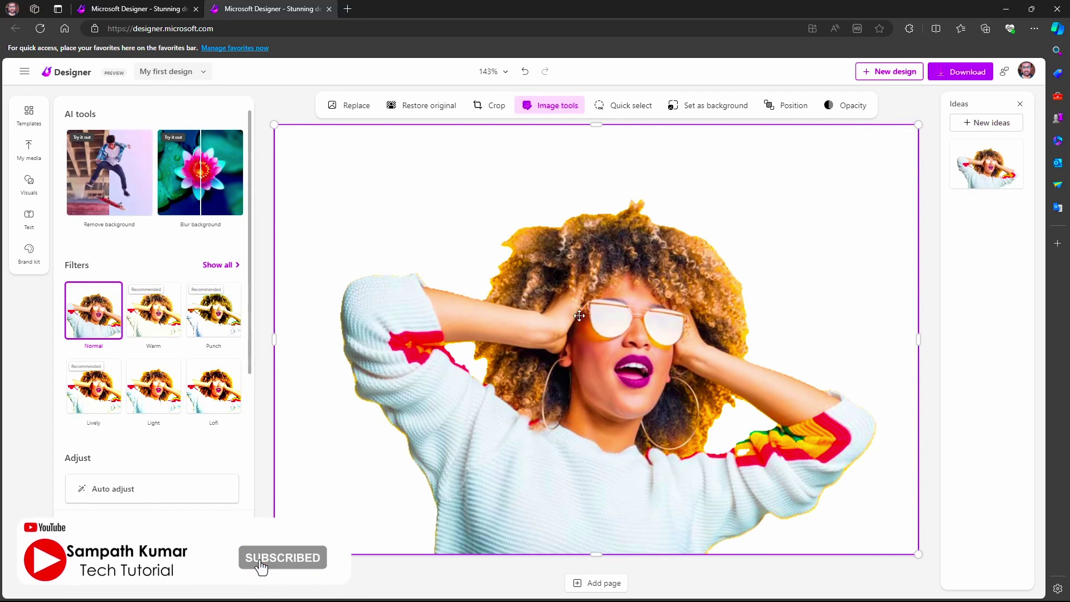
{"action": "left_click", "coordinate": [973, 74]}
{"action": "left_click", "coordinate": [932, 160]}
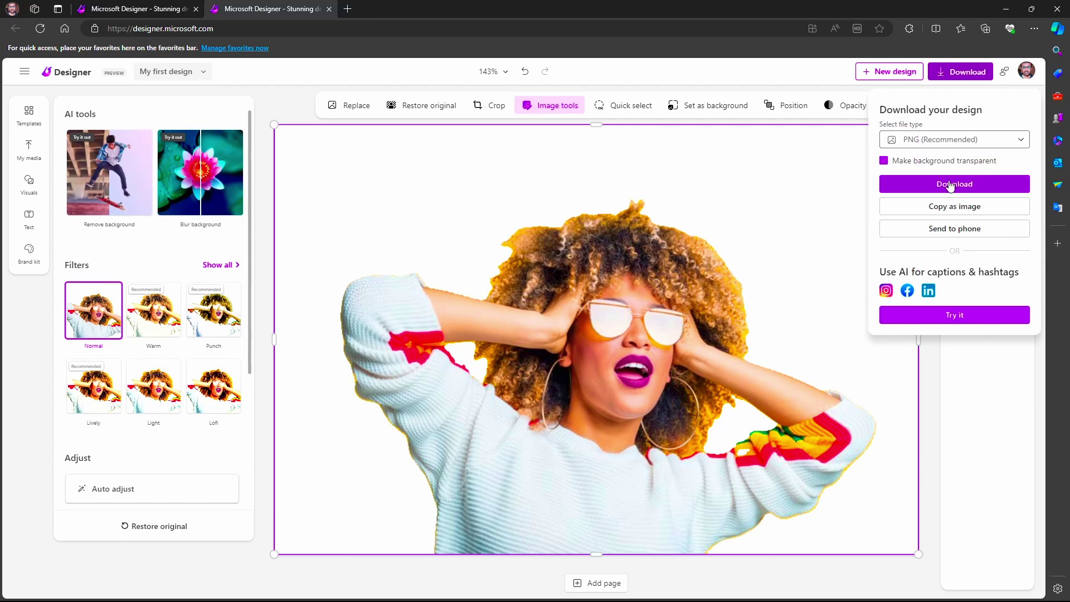
{"action": "left_click", "coordinate": [949, 184]}
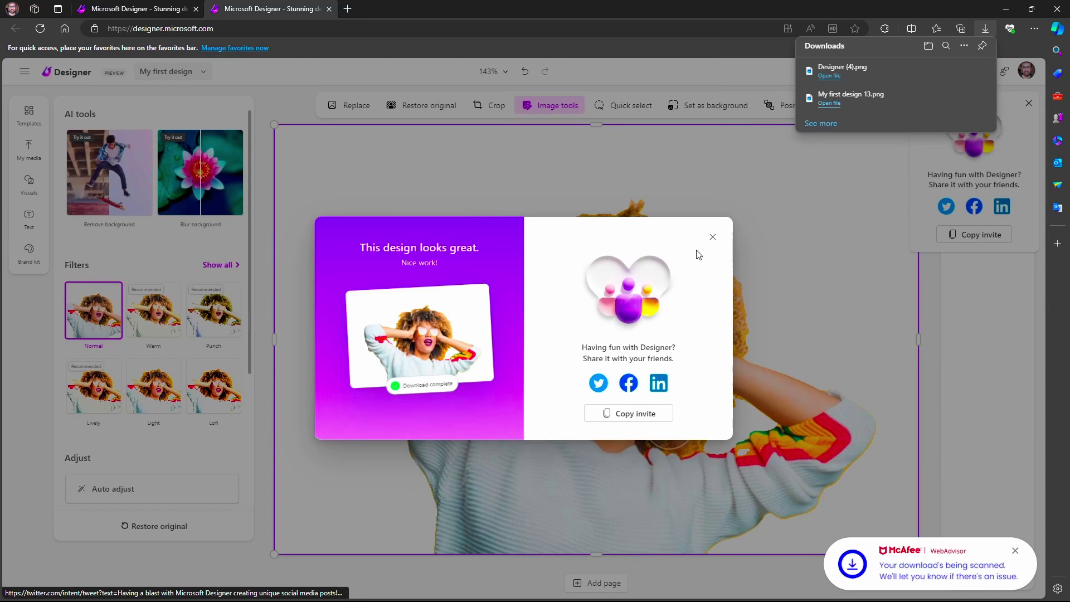
{"action": "left_click", "coordinate": [712, 237]}
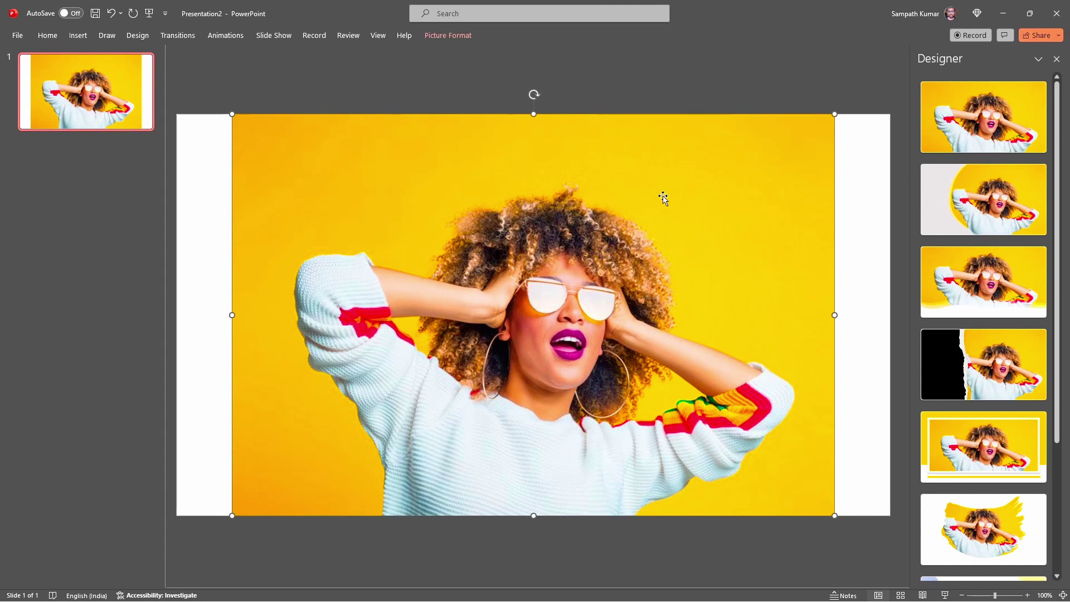
Delete the yellow-background photo and close the design ideas pane
{"action": "key", "text": "Delete"}
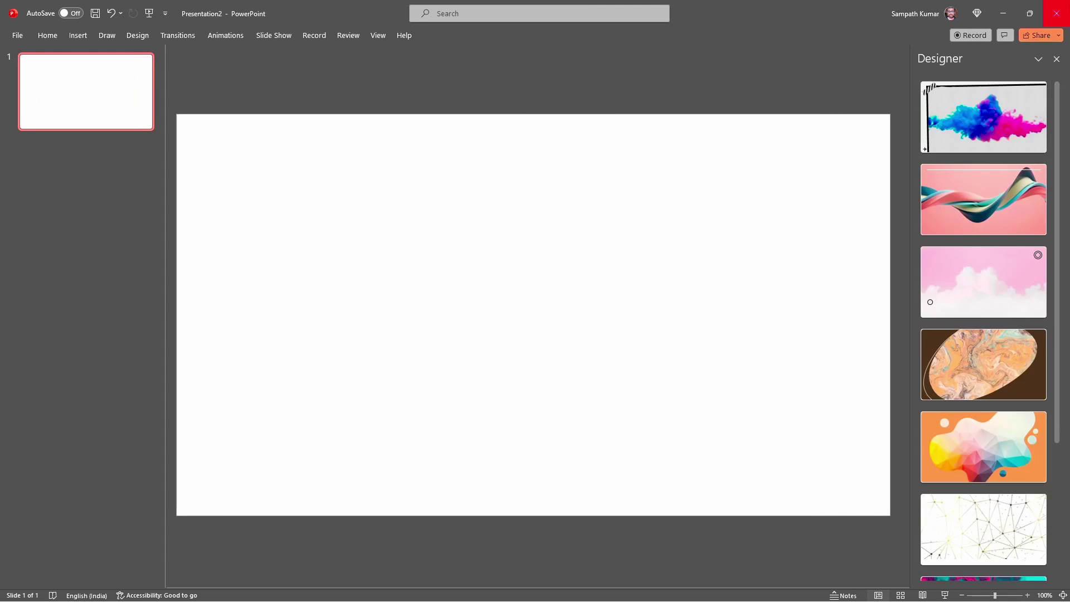
{"action": "left_click", "coordinate": [1038, 58]}
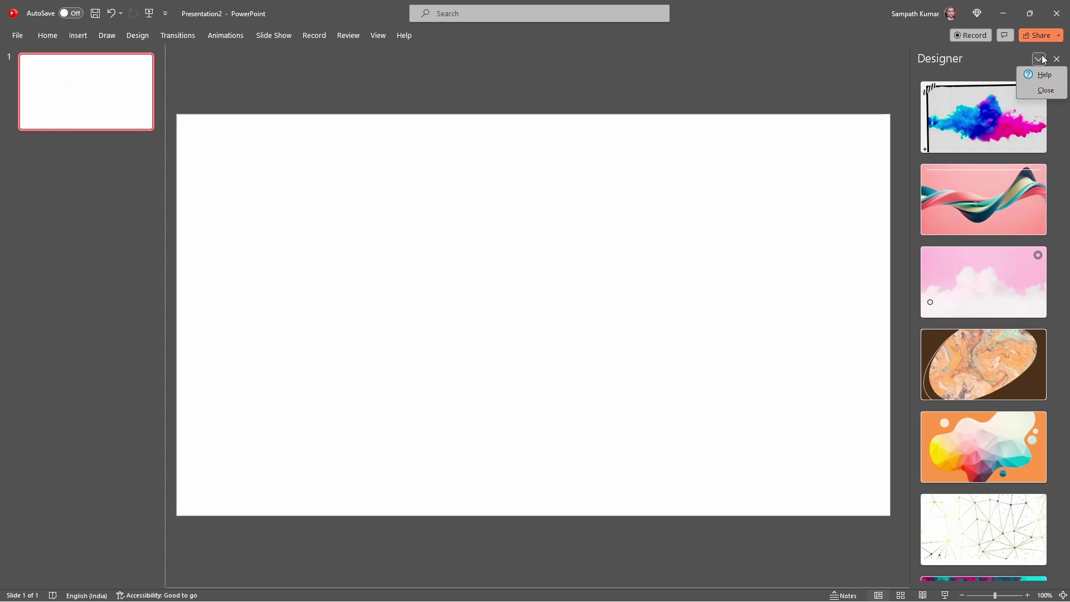
{"action": "left_click", "coordinate": [1057, 60]}
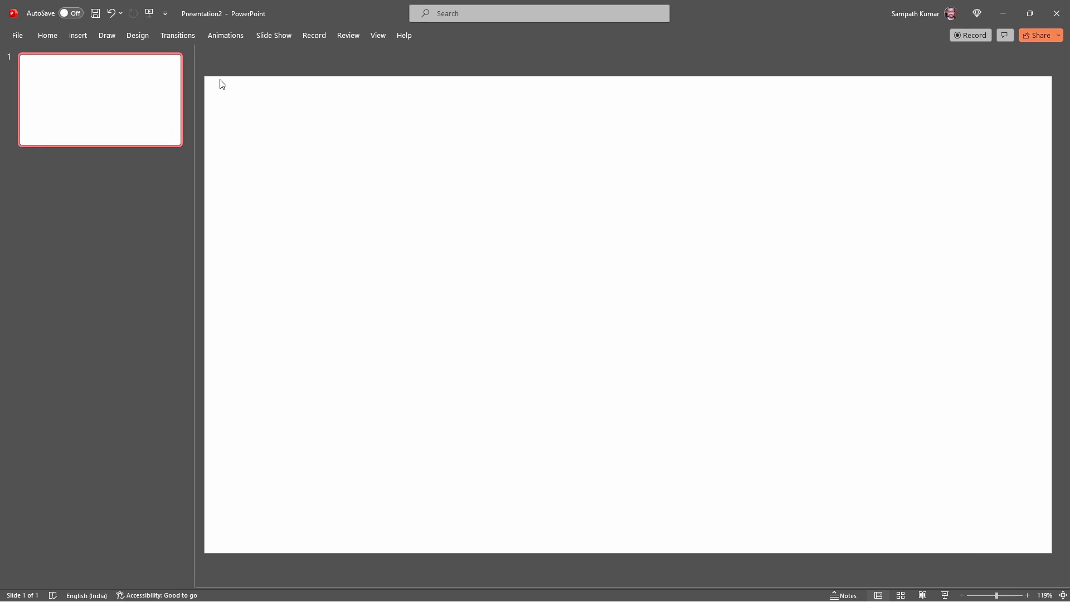
Insert the Designer (4) cut-out image from the Downloads folder onto the slide
{"action": "left_click", "coordinate": [79, 36]}
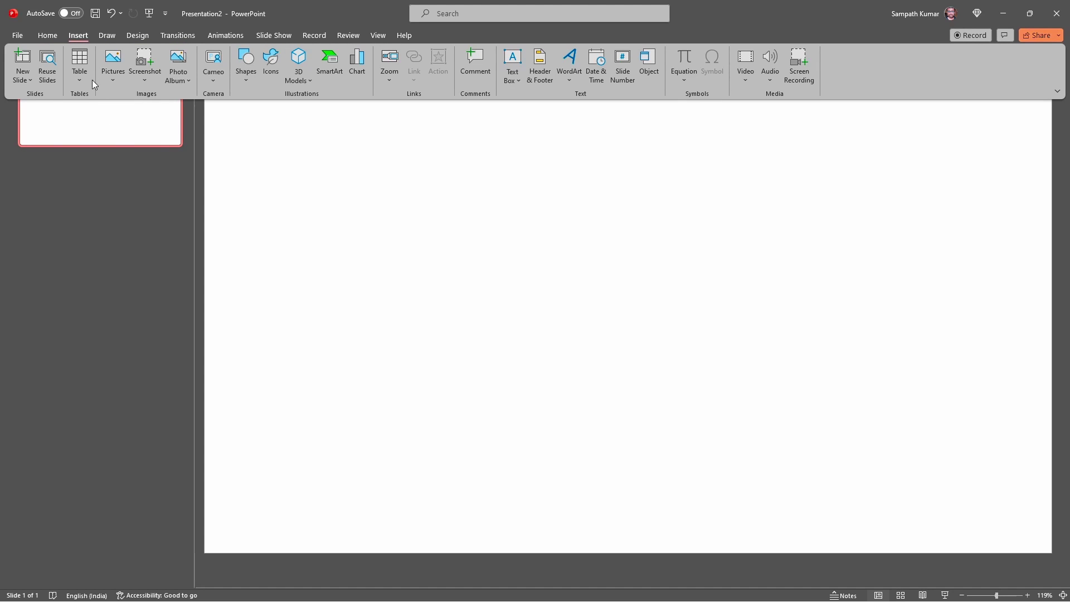
{"action": "left_click", "coordinate": [116, 69]}
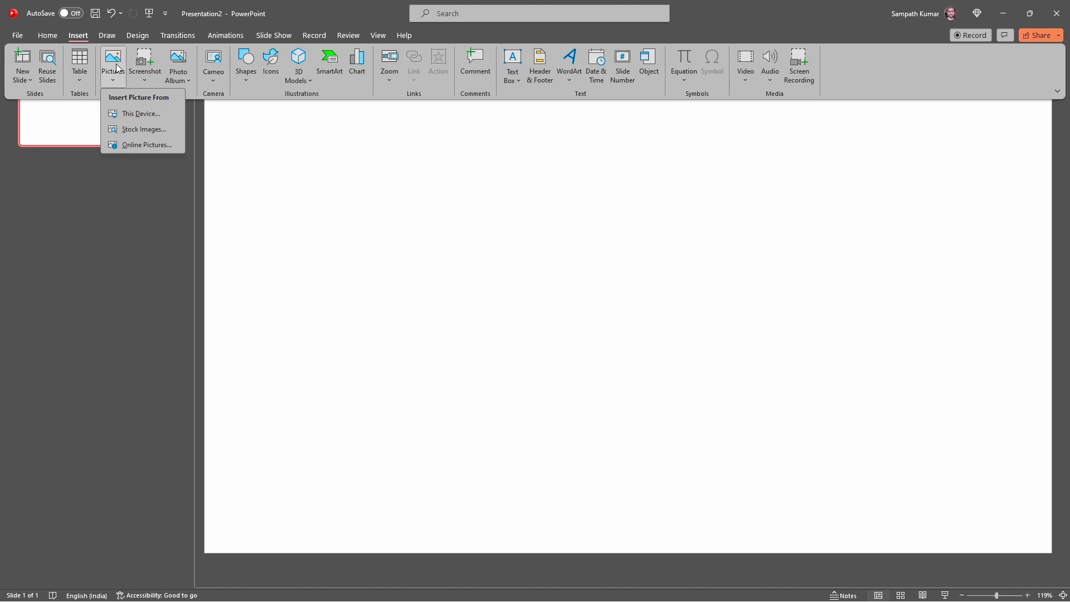
{"action": "left_click", "coordinate": [139, 113]}
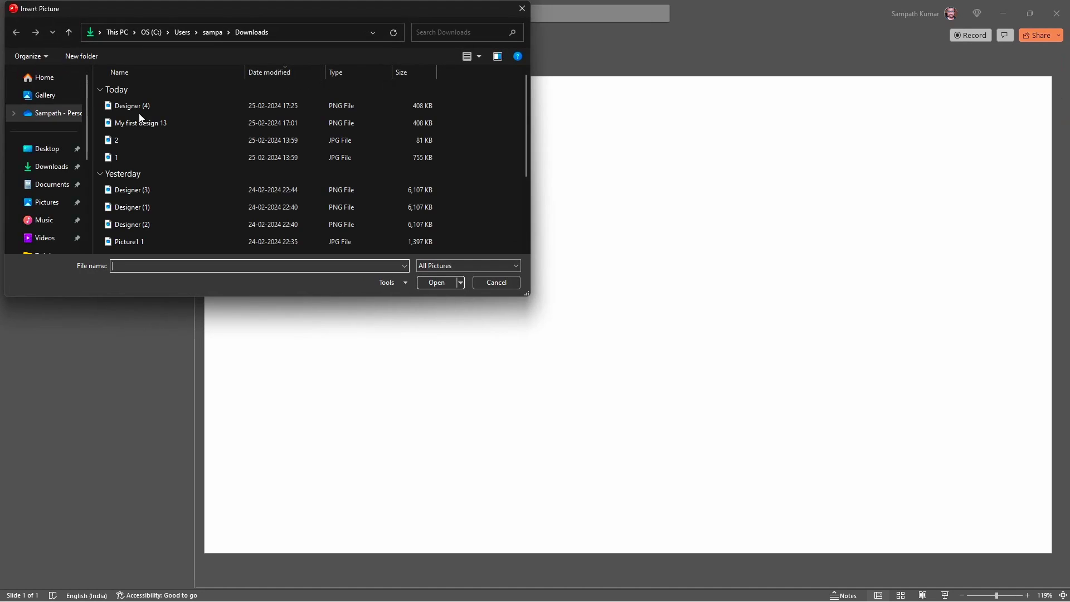
{"action": "left_click", "coordinate": [62, 168]}
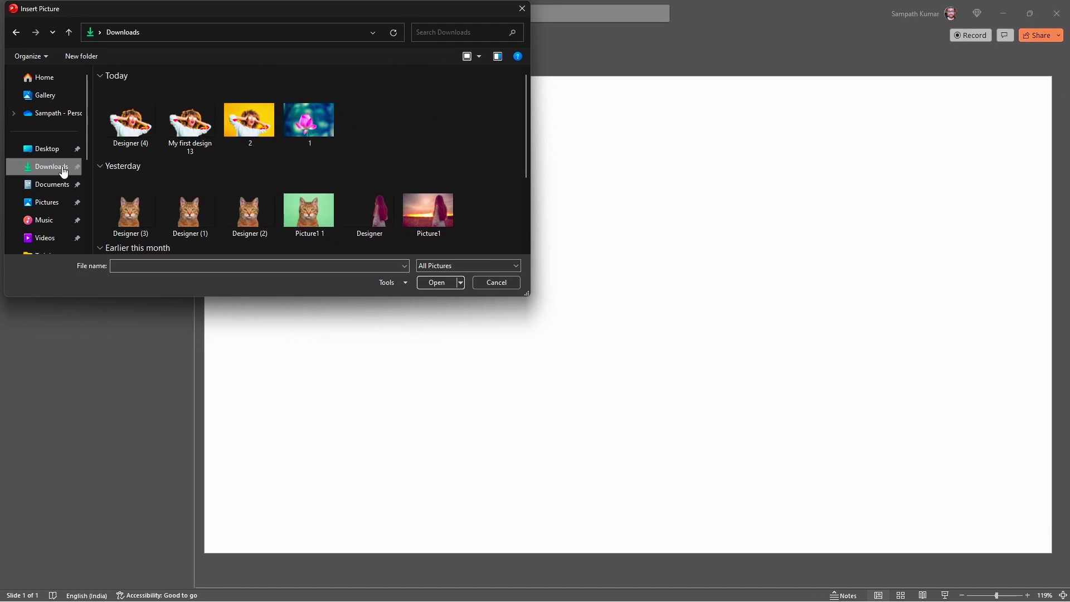
{"action": "left_click", "coordinate": [129, 133]}
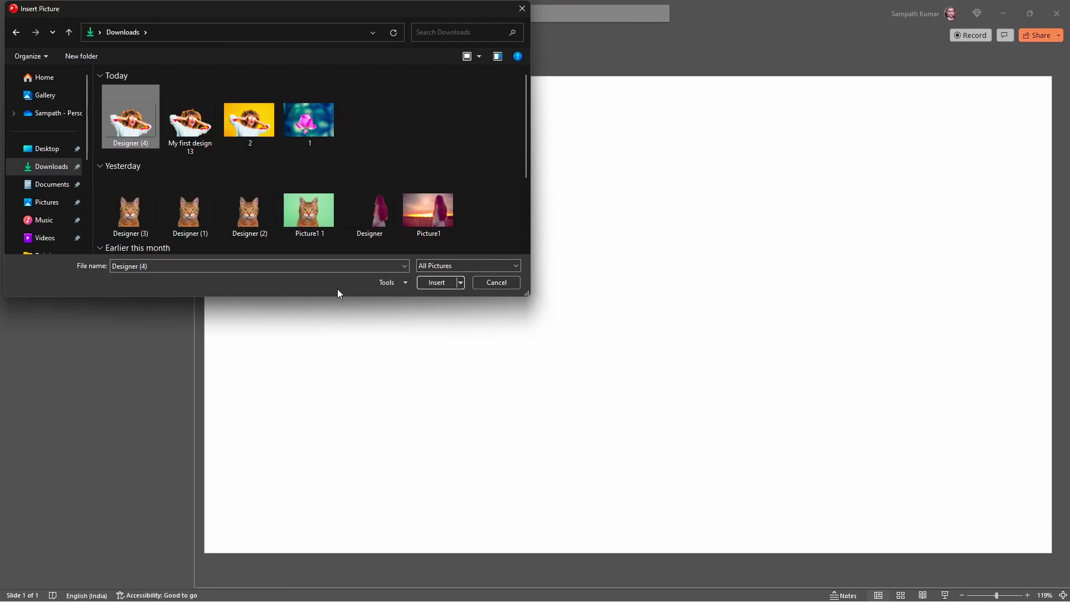
{"action": "left_click", "coordinate": [442, 284]}
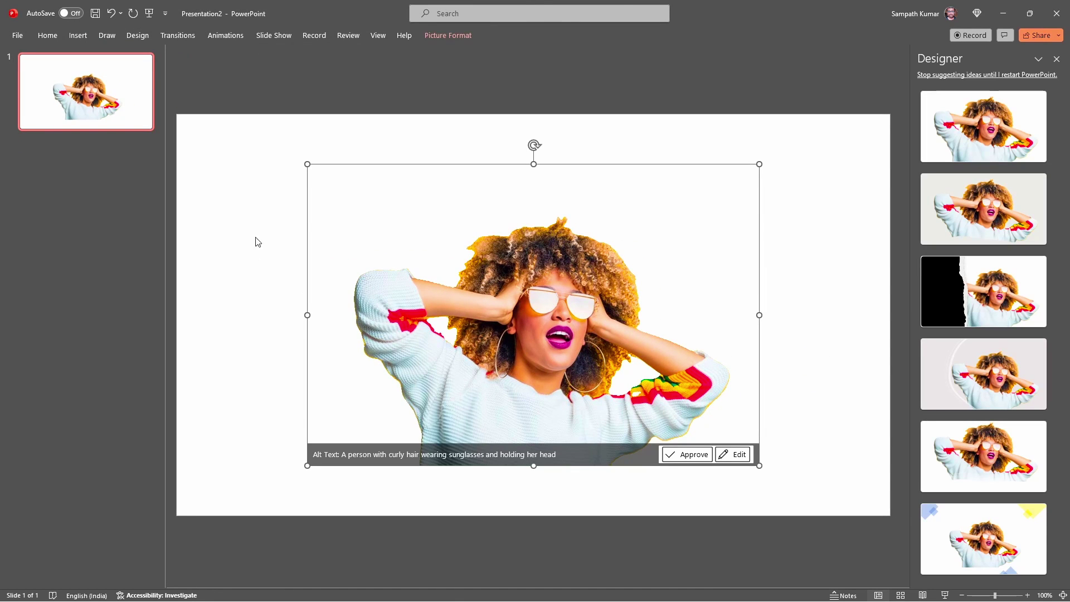
Fill the slide background solid purple, then change it to dark blue
{"action": "left_click", "coordinate": [224, 197]}
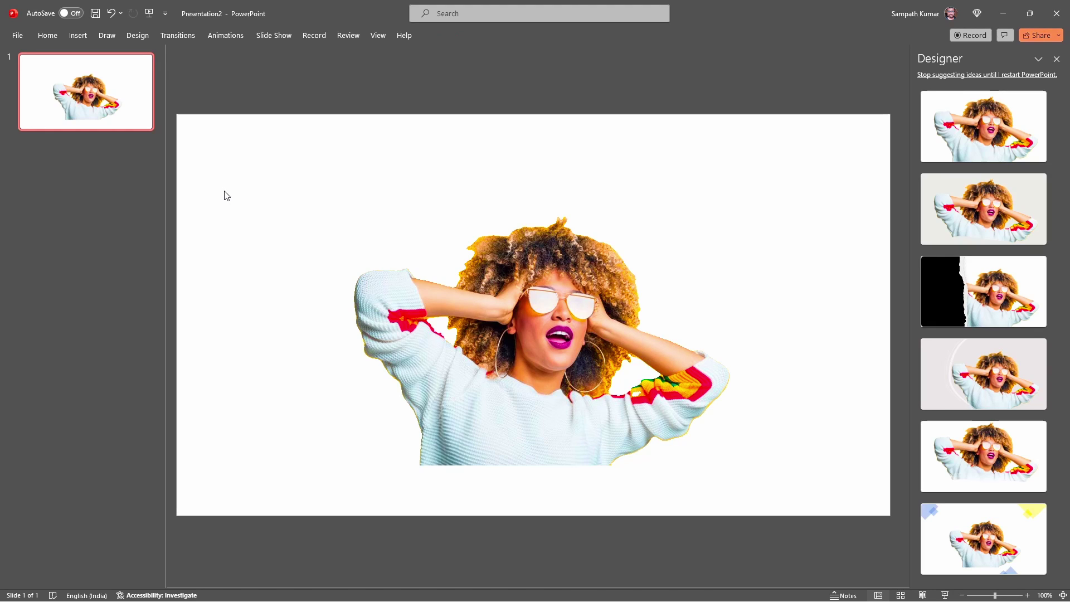
{"action": "right_click", "coordinate": [224, 196]}
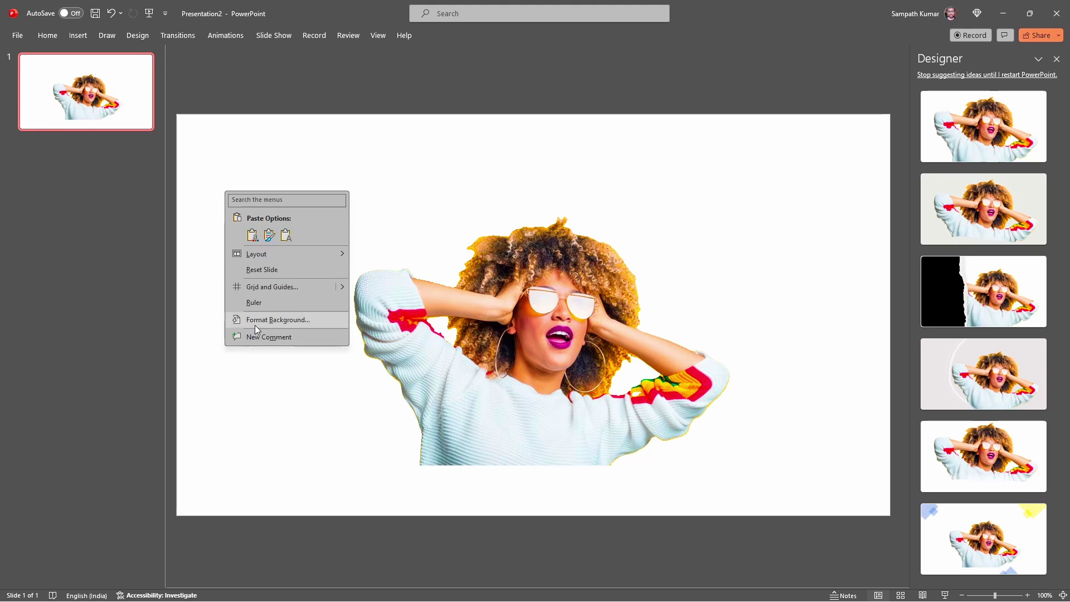
{"action": "key", "text": "Escape"}
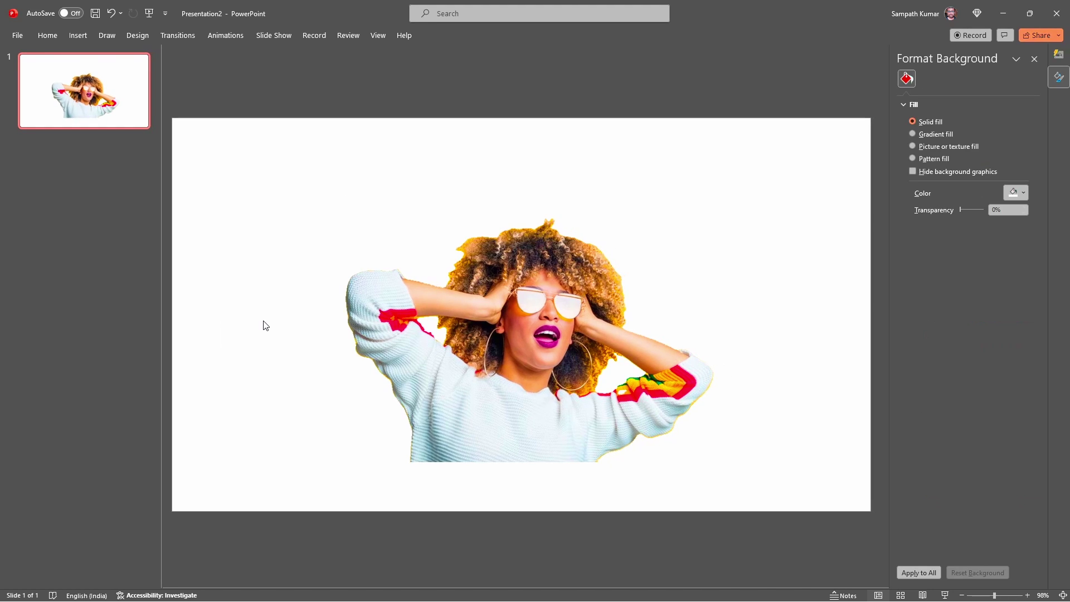
{"action": "left_click", "coordinate": [1021, 193]}
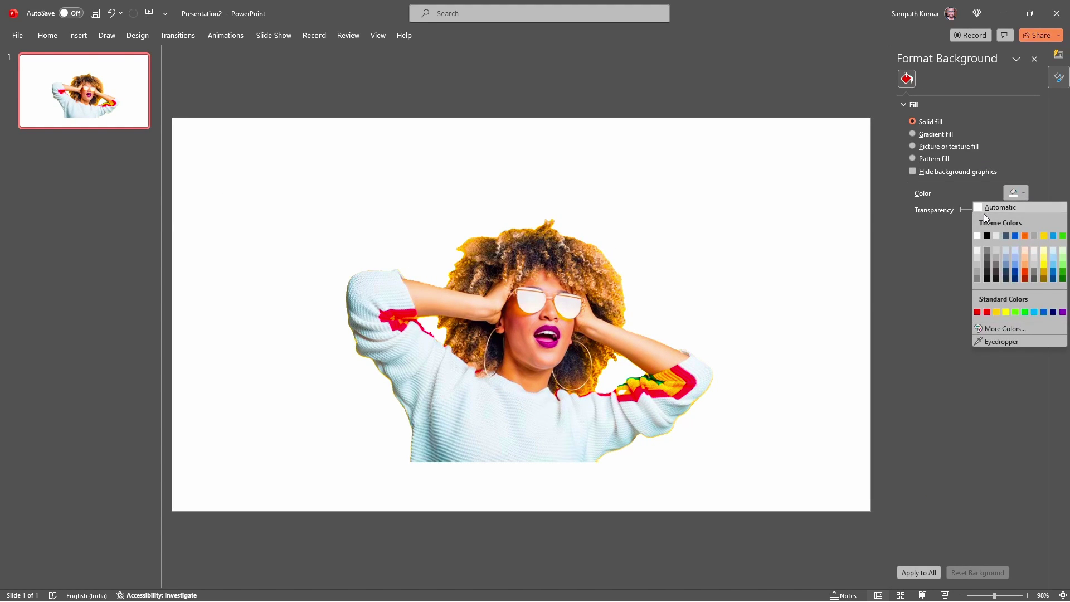
{"action": "left_click", "coordinate": [1059, 315]}
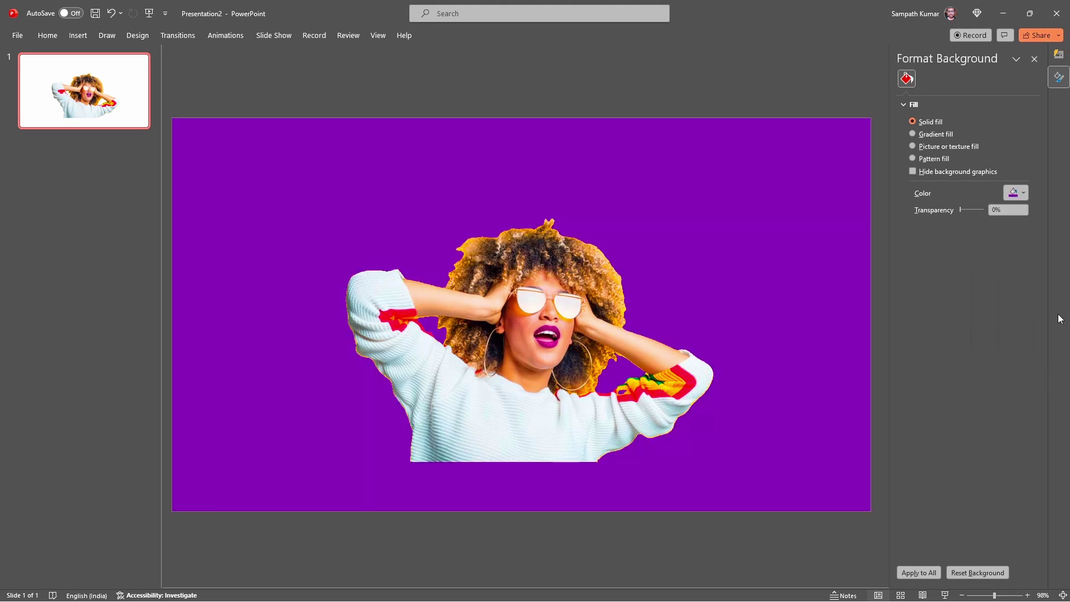
{"action": "left_click", "coordinate": [1022, 195]}
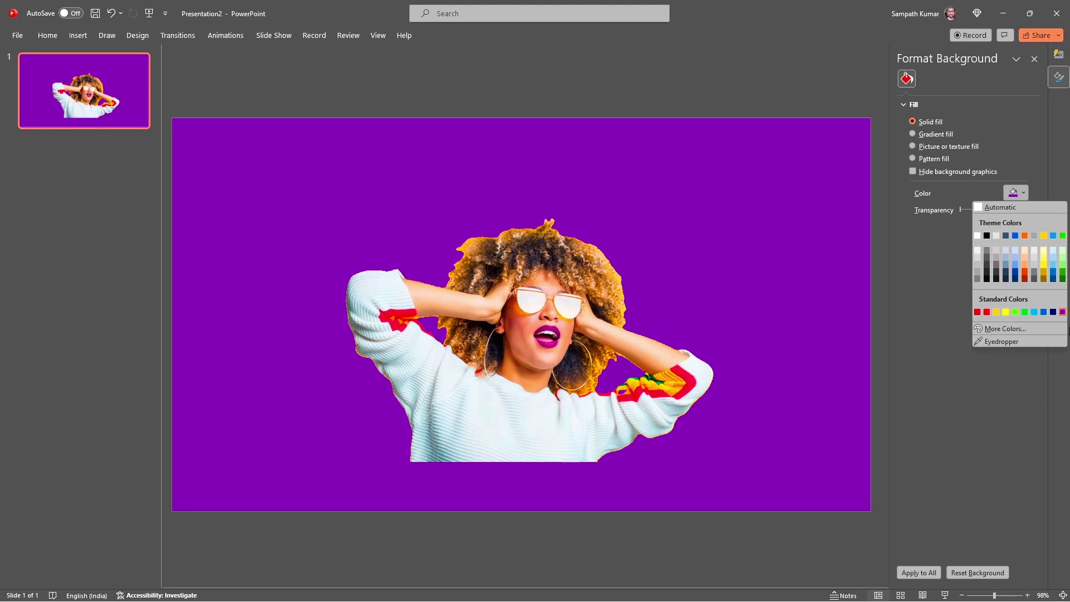
{"action": "left_click", "coordinate": [1052, 312]}
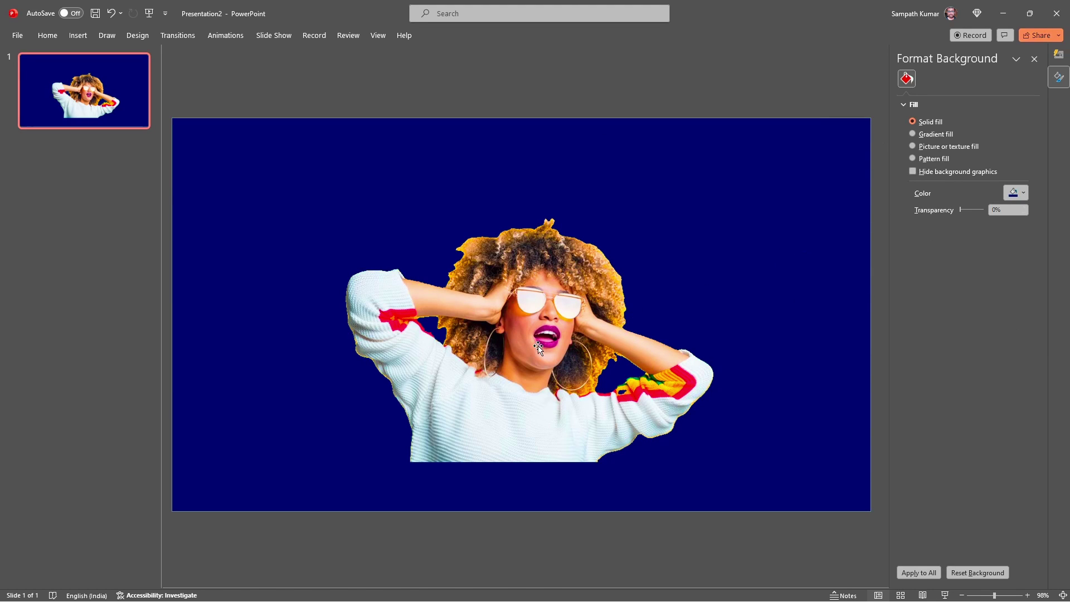
Give the woman's photo a white glow effect in Format Picture
{"action": "left_click", "coordinate": [494, 342]}
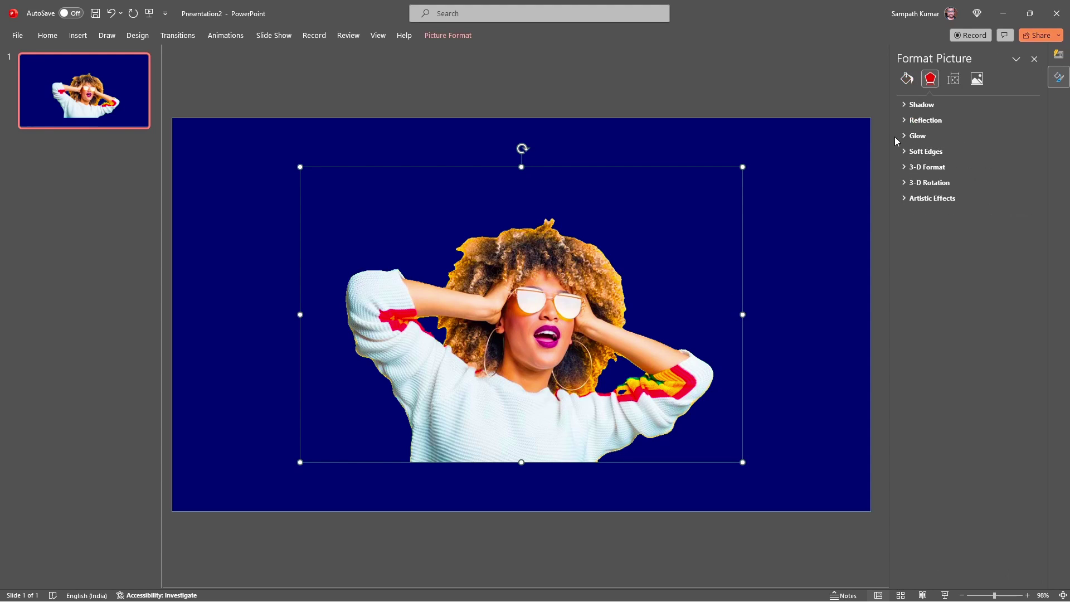
{"action": "left_click", "coordinate": [911, 136]}
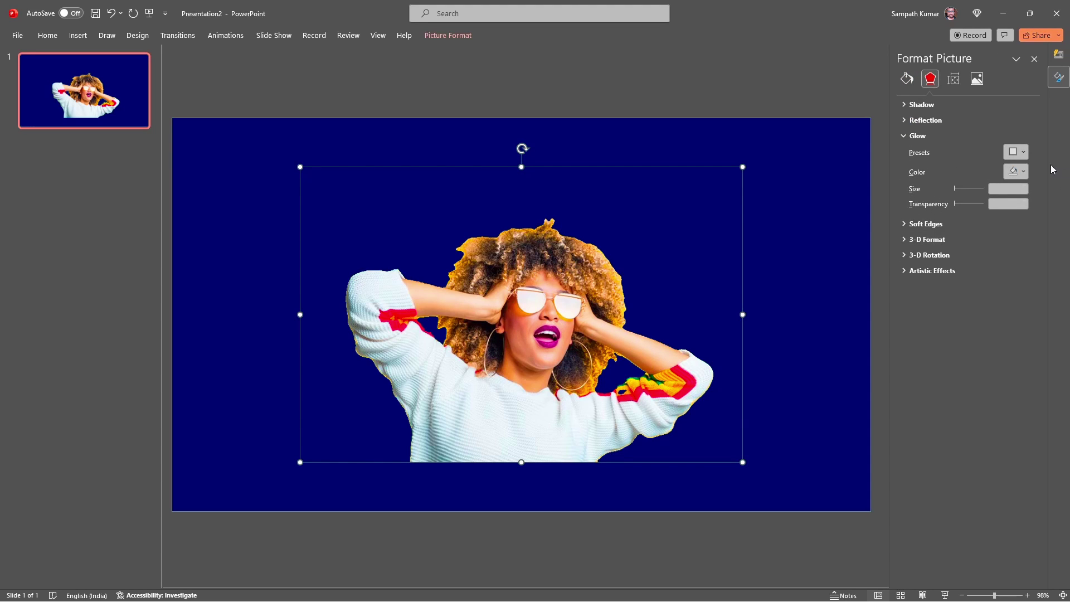
{"action": "left_click", "coordinate": [1020, 171]}
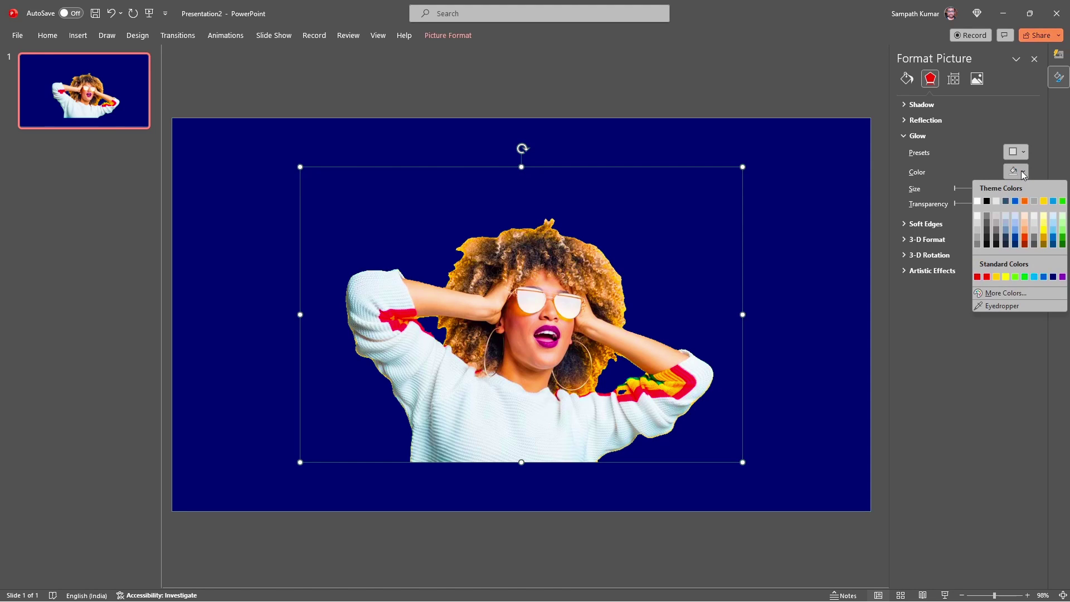
{"action": "left_click", "coordinate": [979, 201]}
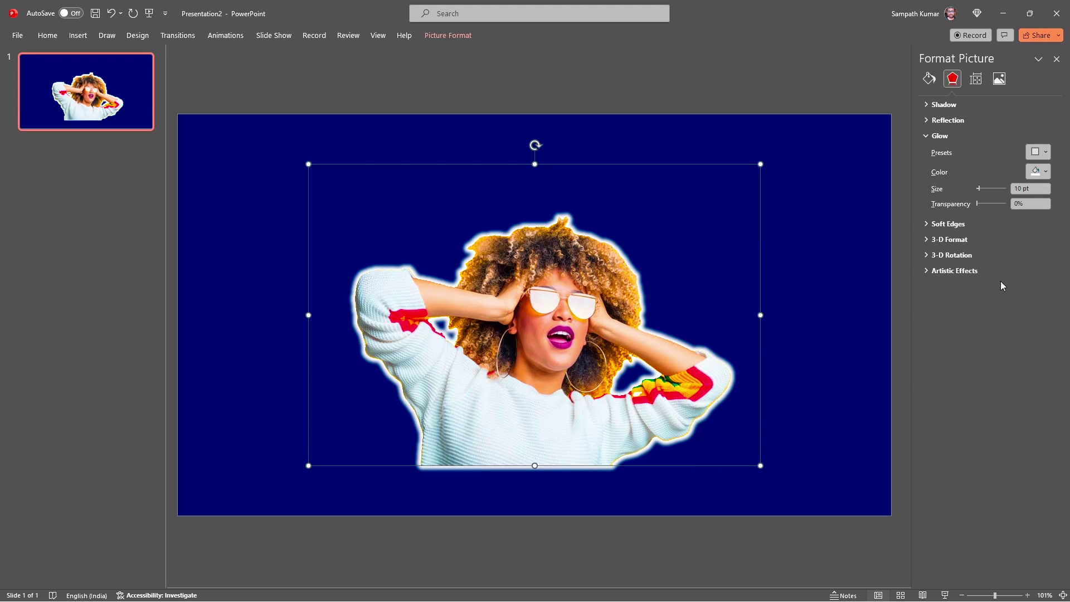
{"action": "left_click", "coordinate": [1033, 189]}
Try transparency and 25 pt / 12 pt sizes, settling on a fully opaque 5 pt glow
{"action": "key", "text": "BackSpace"}
{"action": "key", "text": "BackSpace"}
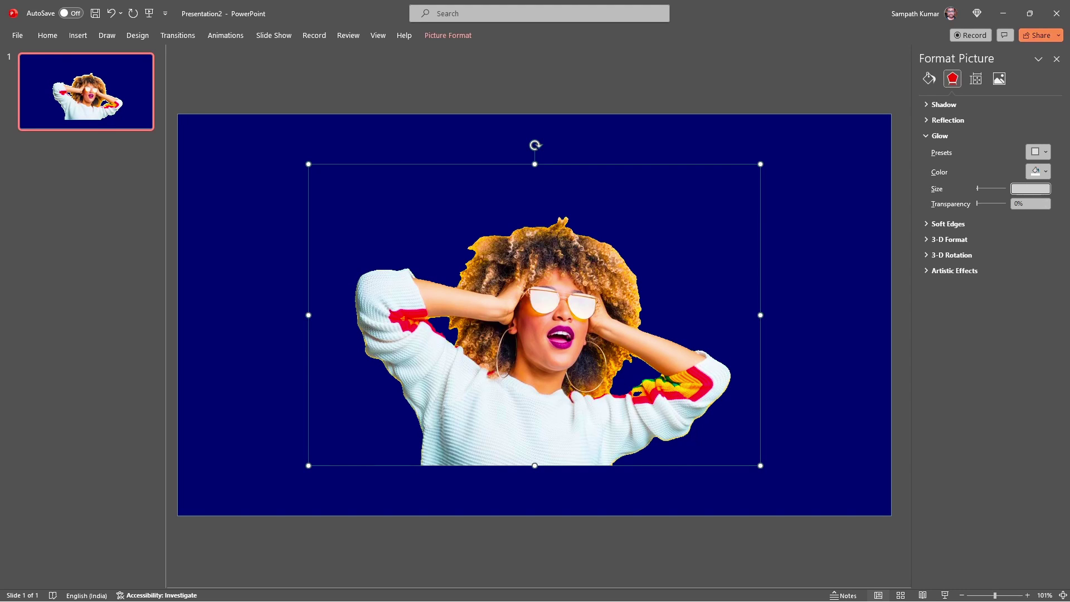
{"action": "type", "text": "5"}
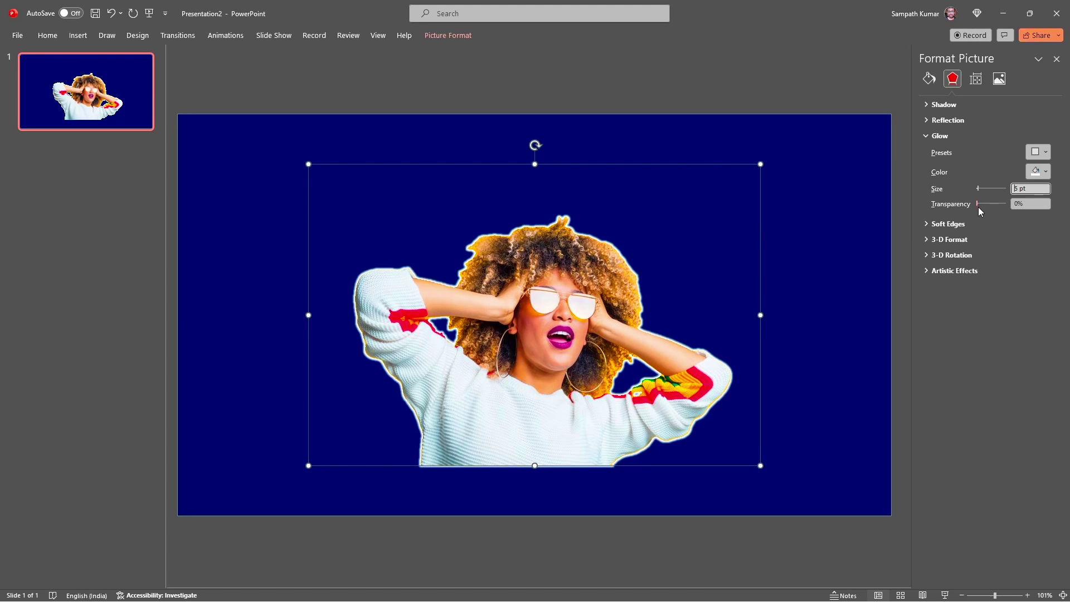
{"action": "left_click_drag", "start_coordinate": [978, 204], "coordinate": [984, 204]}
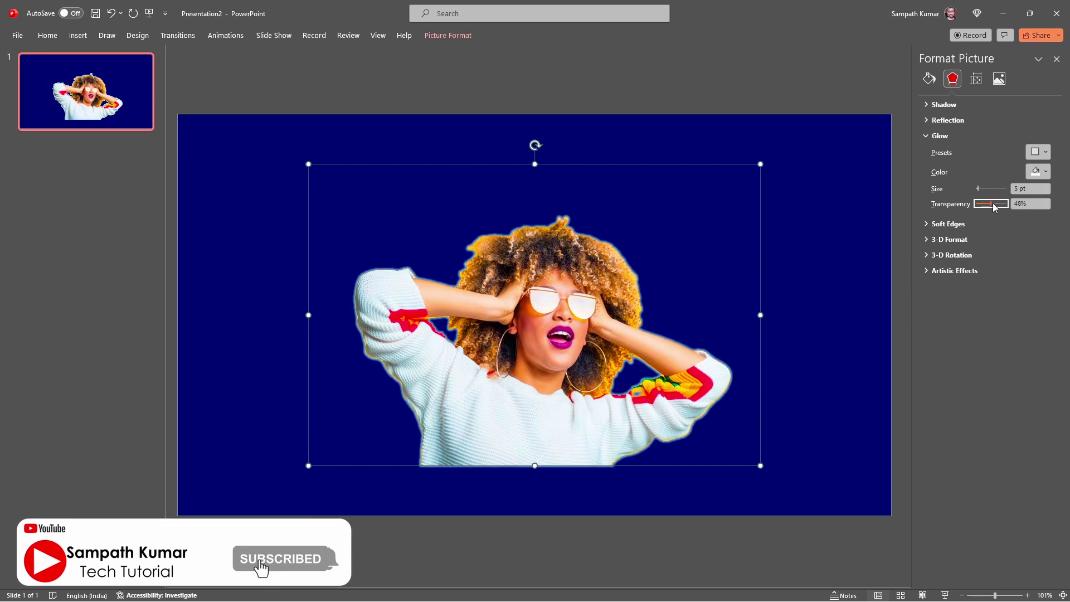
{"action": "left_click_drag", "start_coordinate": [995, 207], "coordinate": [967, 204]}
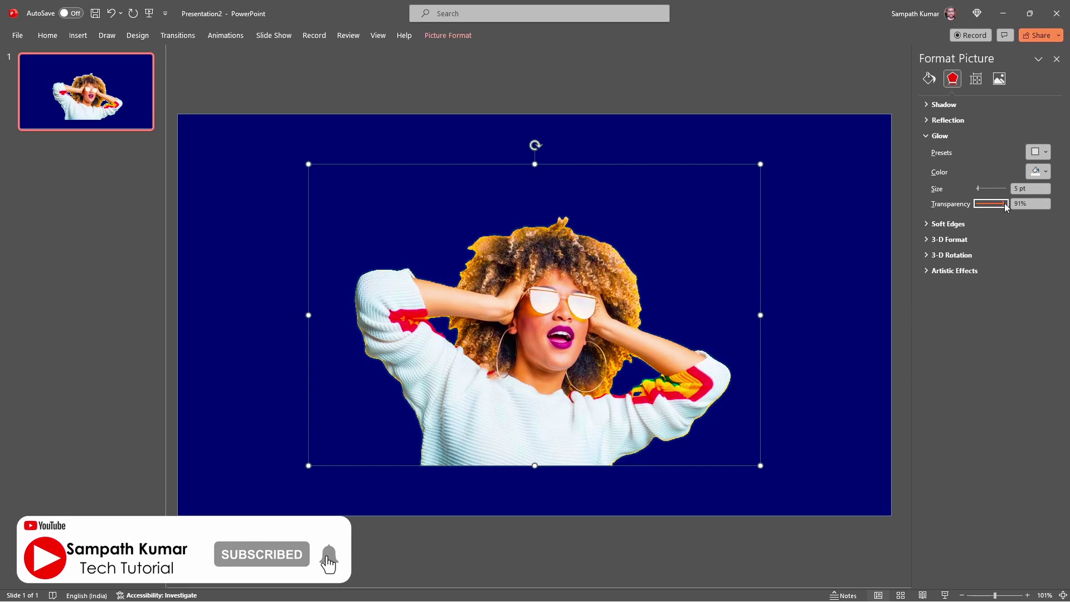
{"action": "left_click", "coordinate": [979, 190]}
{"action": "mouse_move", "coordinate": [979, 191]}
{"action": "left_mouse_down"}
{"action": "mouse_move", "coordinate": [989, 192]}
{"action": "mouse_move", "coordinate": [978, 191]}
{"action": "left_mouse_up"}
{"action": "left_click", "coordinate": [1038, 189]}
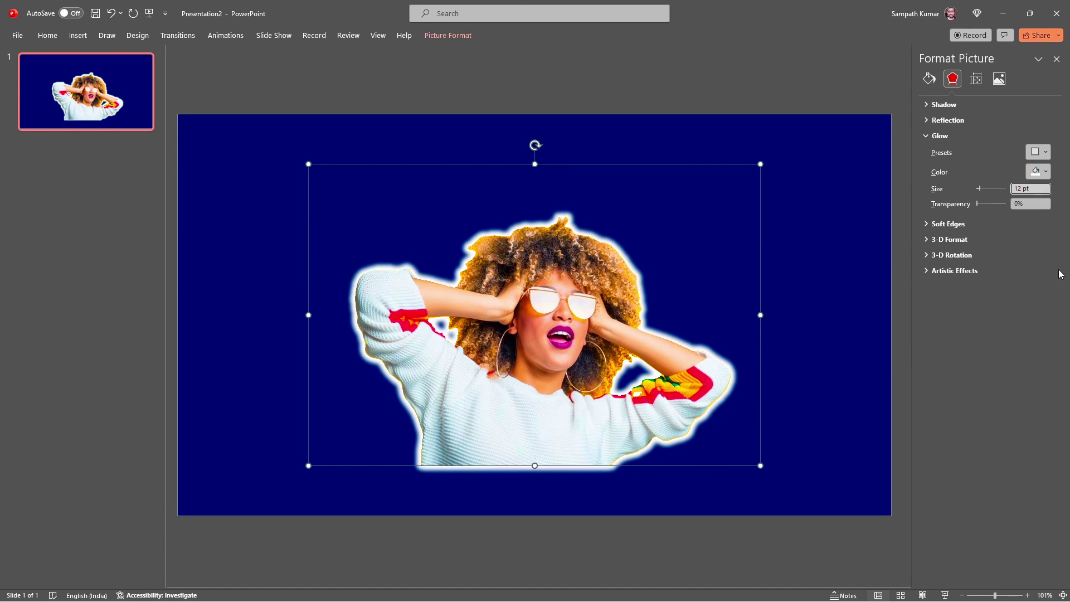
{"action": "type", "text": "5"}
{"action": "key", "text": "Return"}
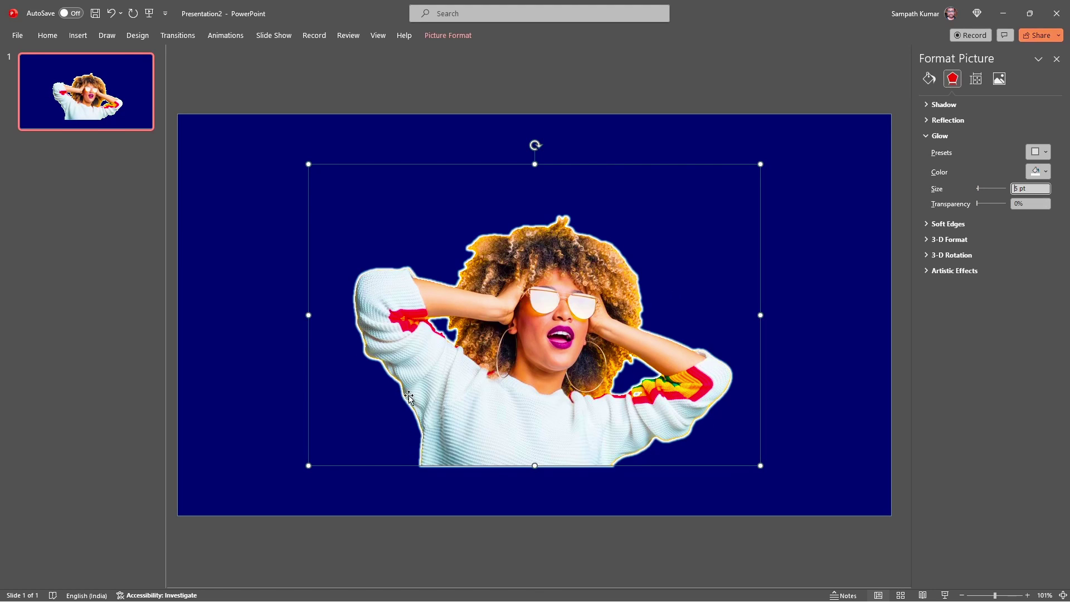